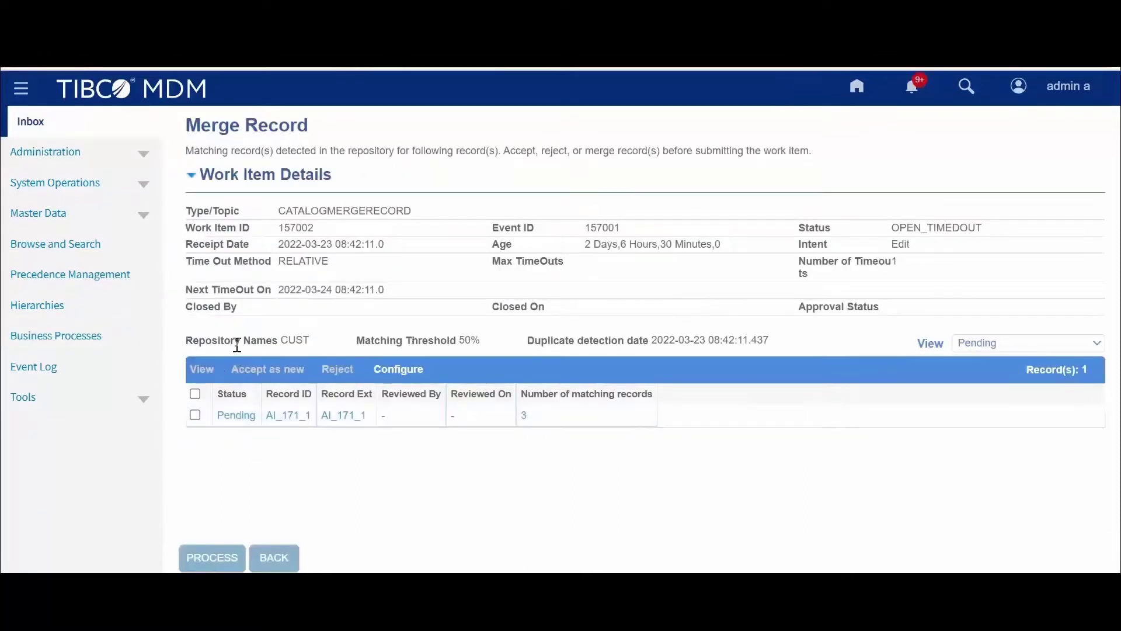
Select pending record AI_171_1 and open its merge comparison against the two 99% matches
{"action": "left_click", "coordinate": [195, 415]}
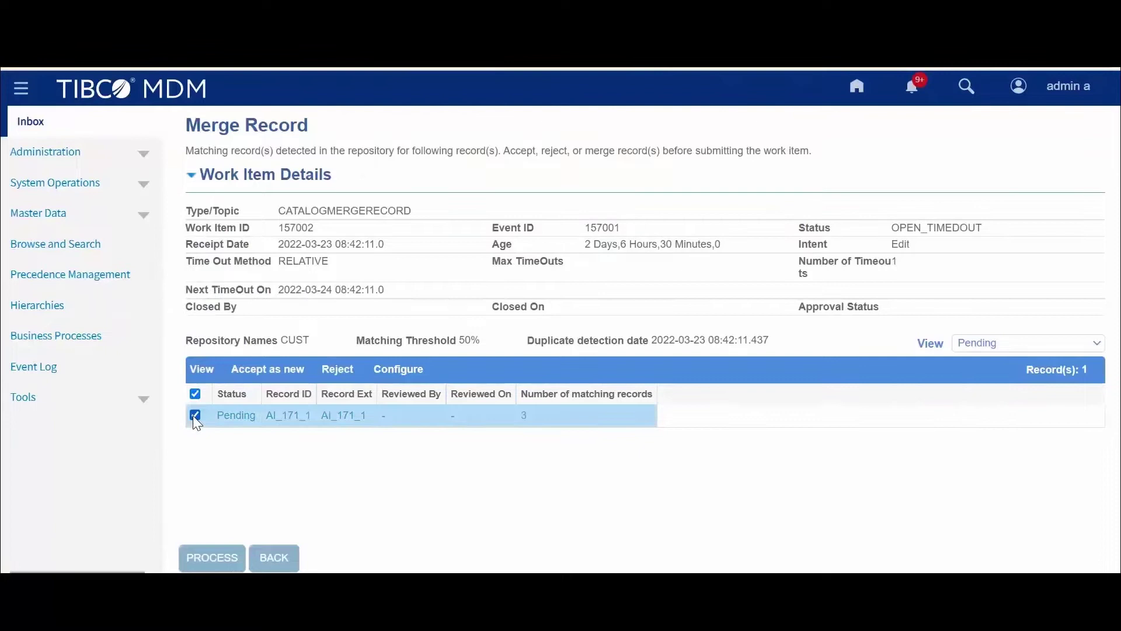
{"action": "left_click", "coordinate": [290, 417]}
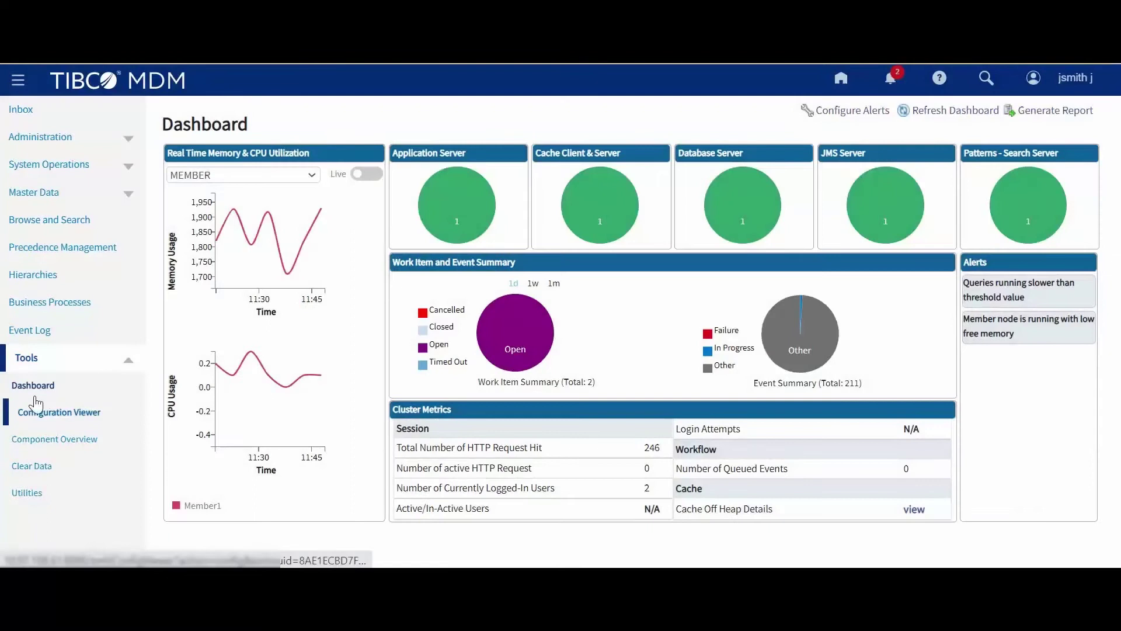
Open the system health Dashboard and keep MEMBER as the charted utilization source
{"action": "left_click", "coordinate": [48, 396]}
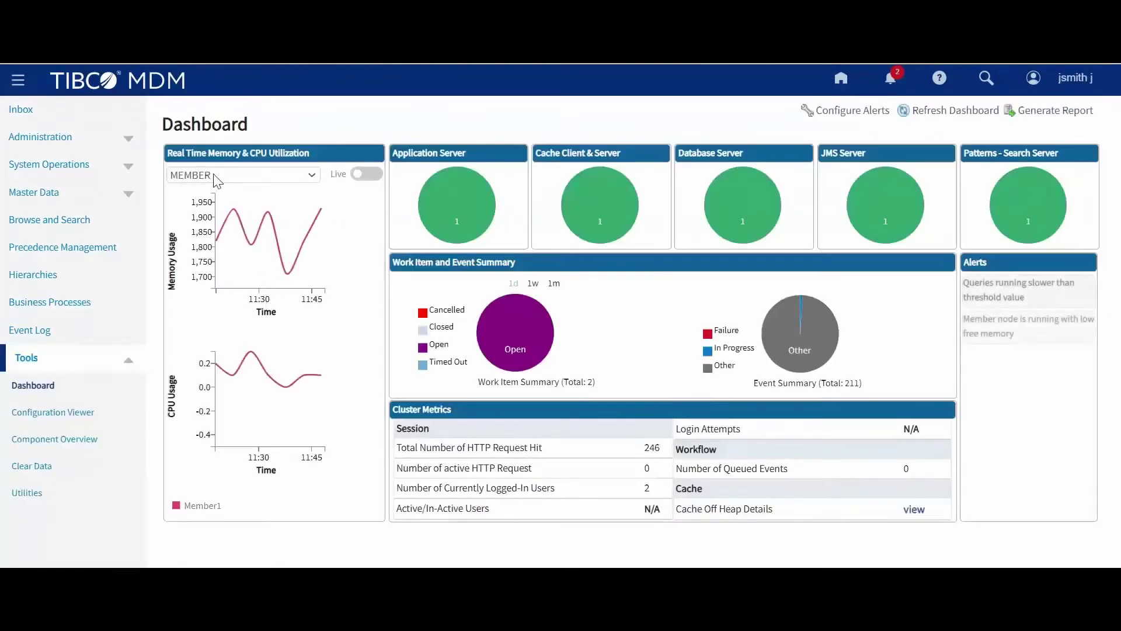
{"action": "left_click", "coordinate": [213, 174]}
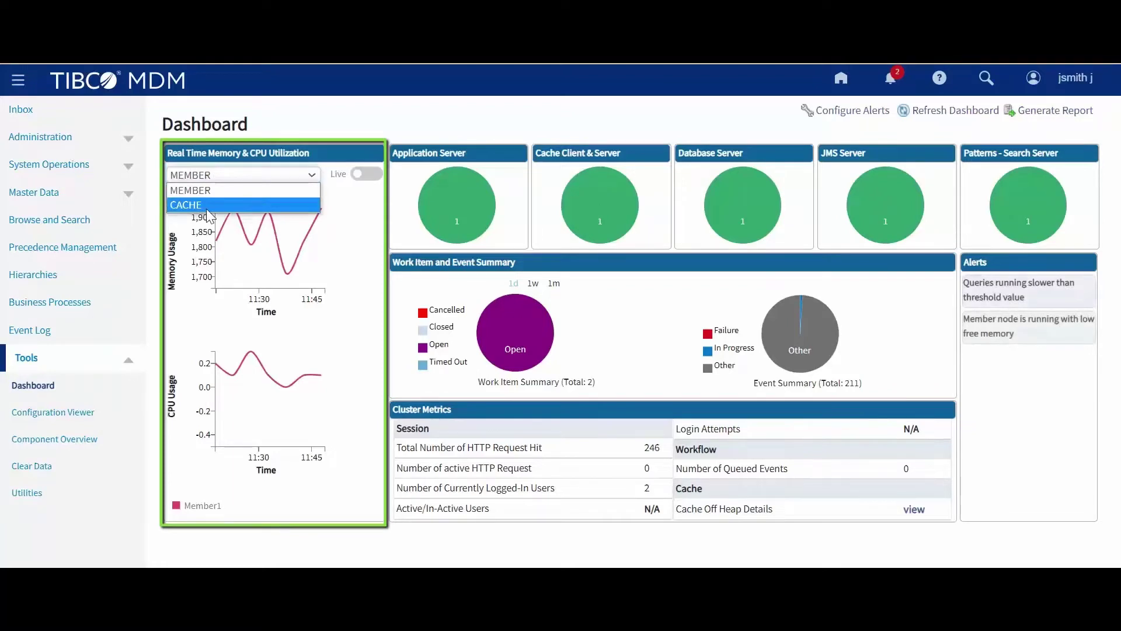
{"action": "left_click", "coordinate": [219, 180]}
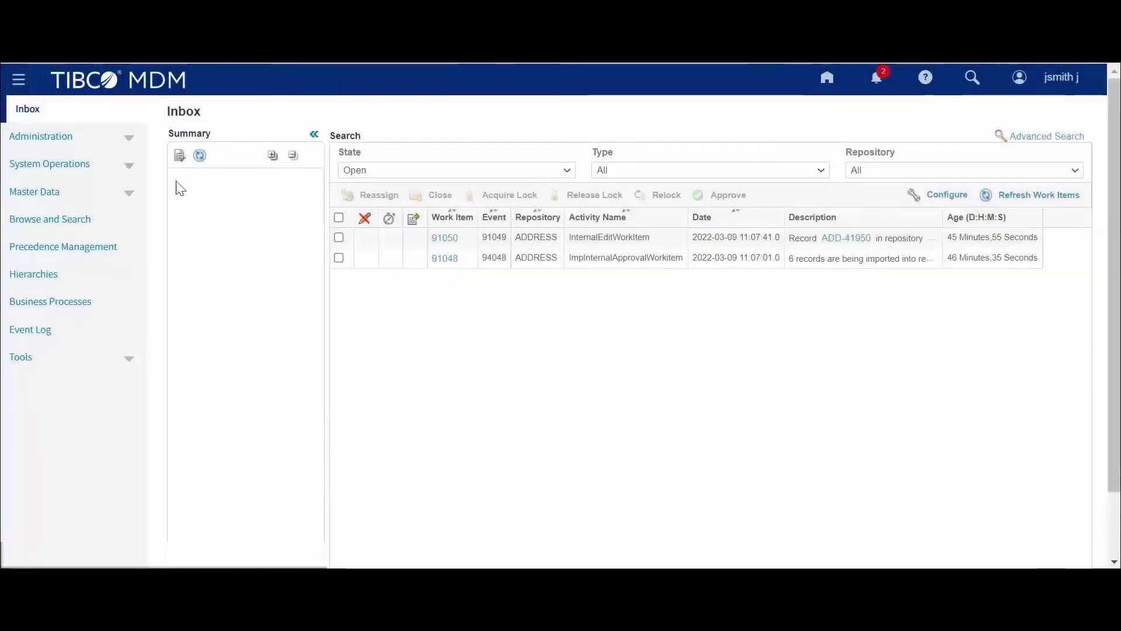
Import precedence metadata, then check the empty Attribute Quality and Precedence Definitions tabs
{"action": "left_click", "coordinate": [85, 245]}
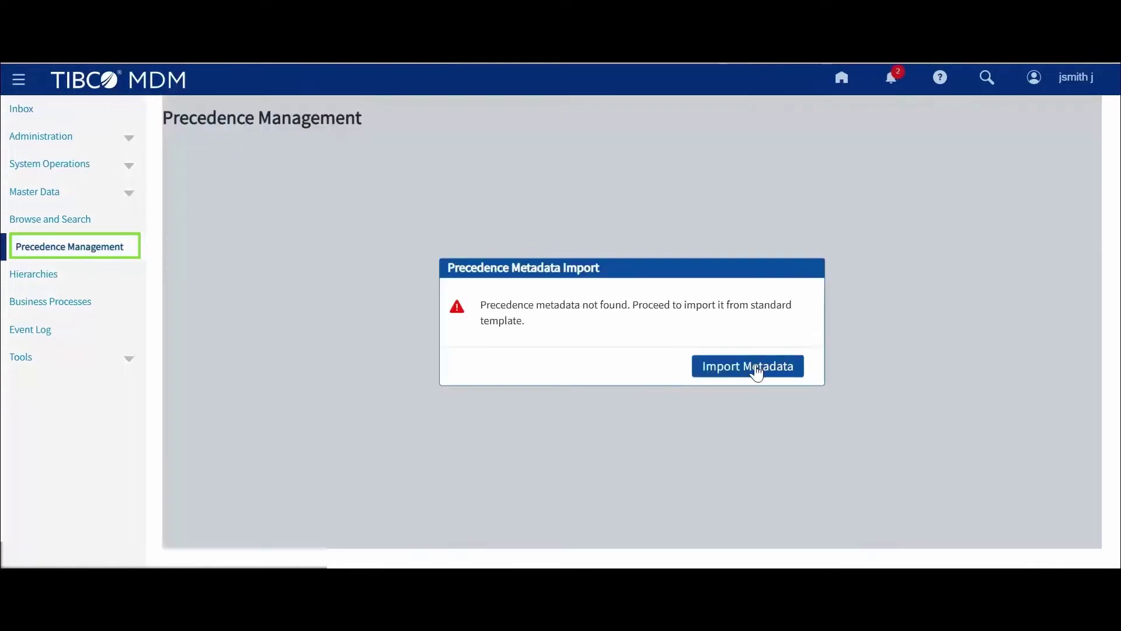
{"action": "left_click", "coordinate": [758, 370]}
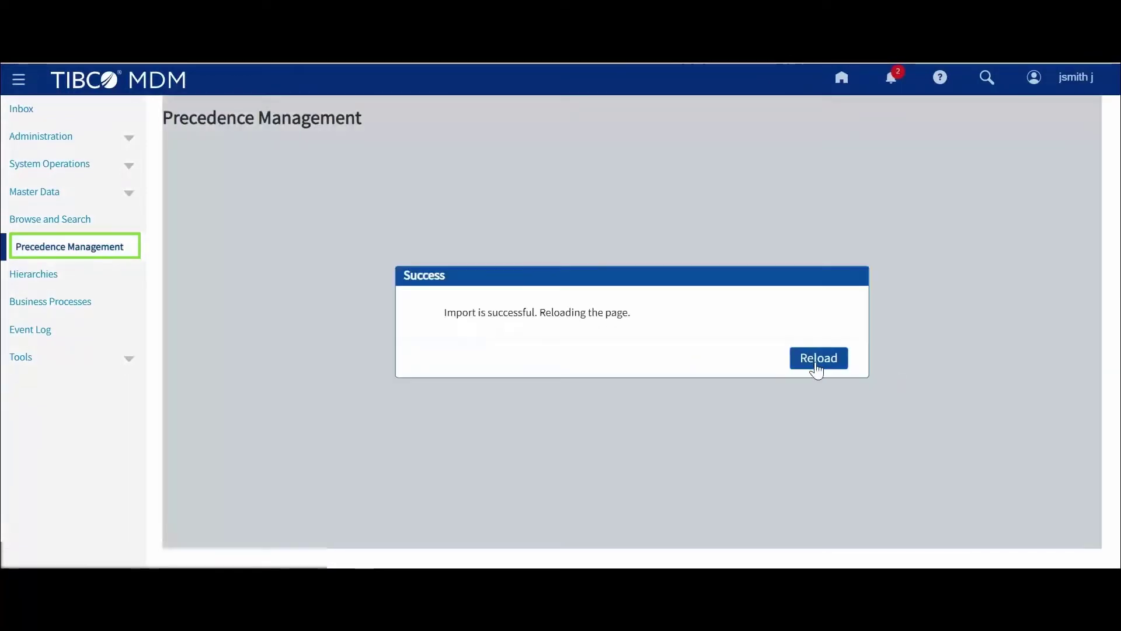
{"action": "left_click", "coordinate": [815, 359]}
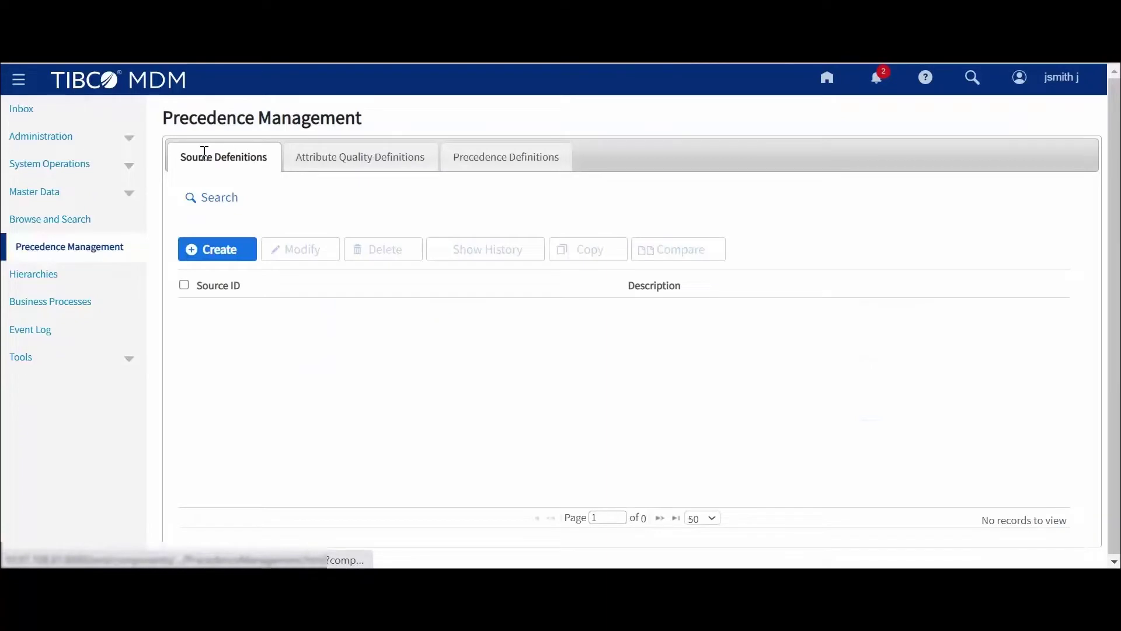
{"action": "left_click", "coordinate": [369, 170]}
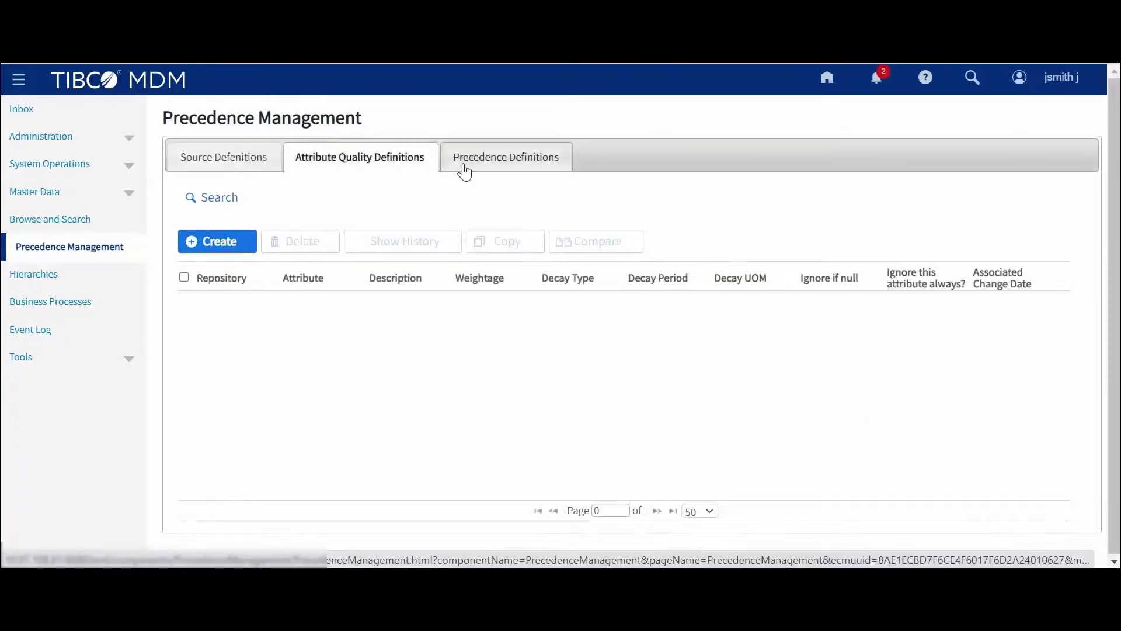
{"action": "left_click", "coordinate": [484, 168]}
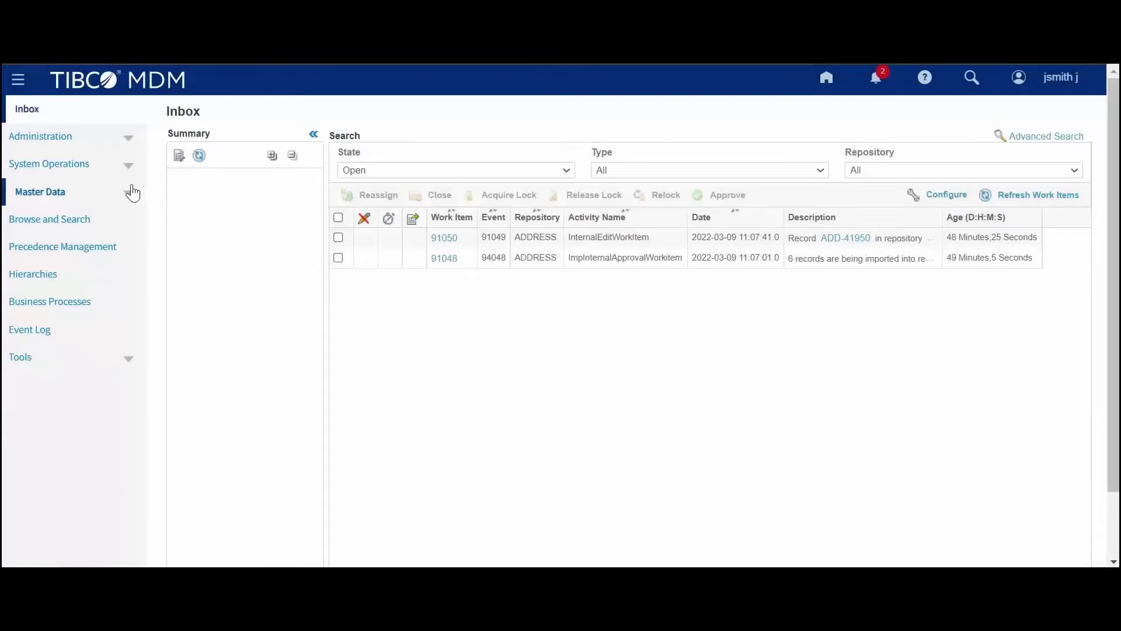
Look at the Data Transfer Export settings, then start a new synchronization profile
{"action": "left_click", "coordinate": [103, 167]}
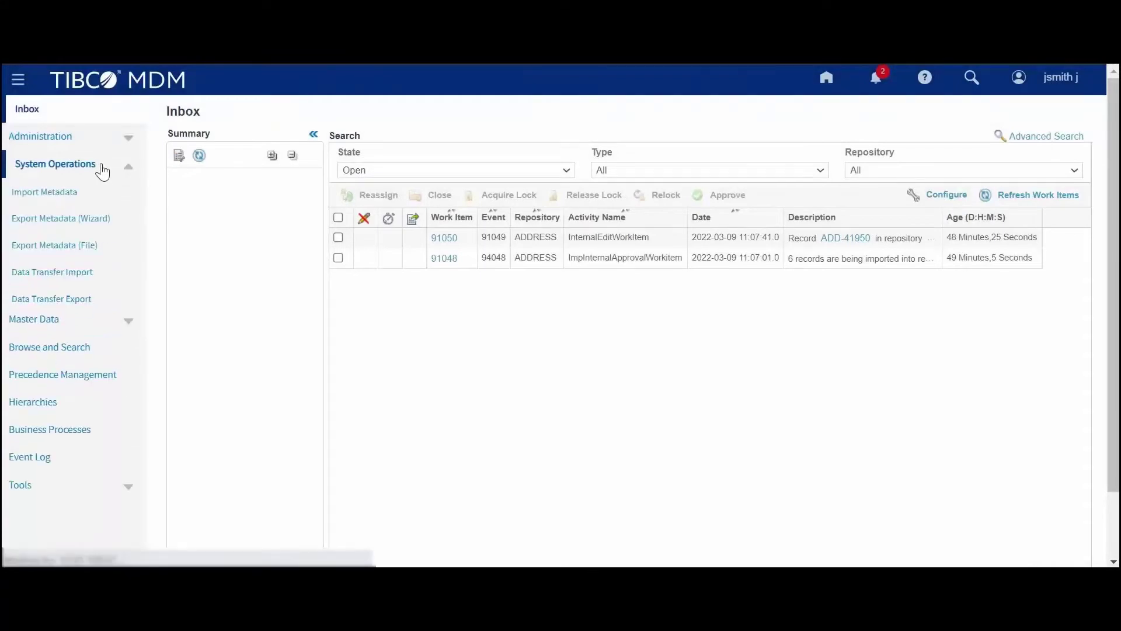
{"action": "left_click", "coordinate": [95, 303]}
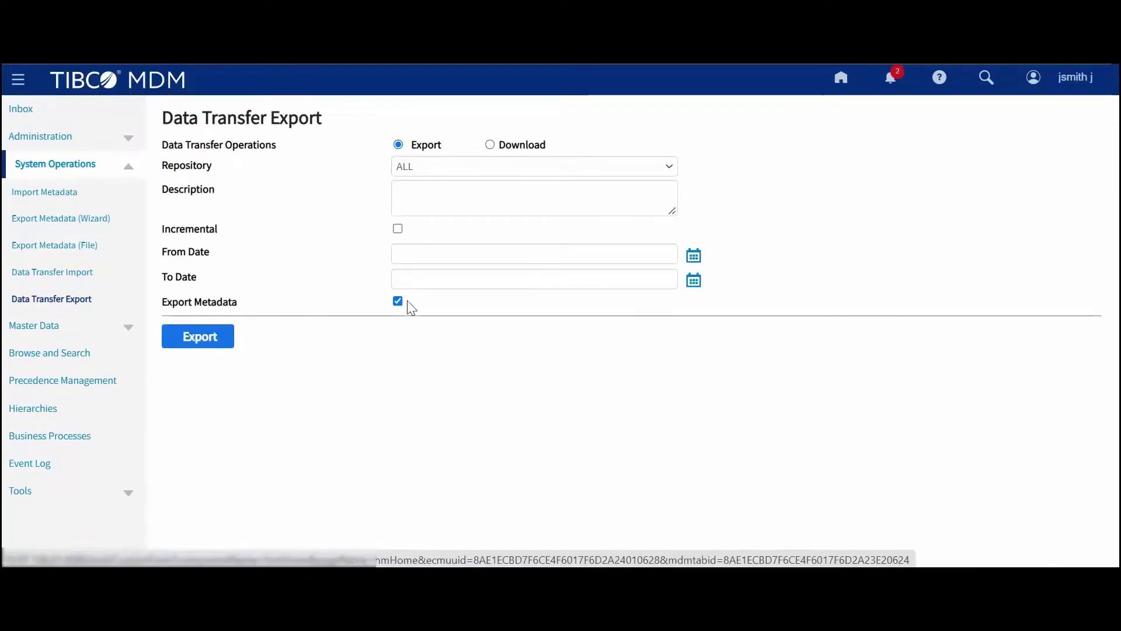
{"action": "left_click", "coordinate": [35, 325]}
{"action": "left_click", "coordinate": [27, 435]}
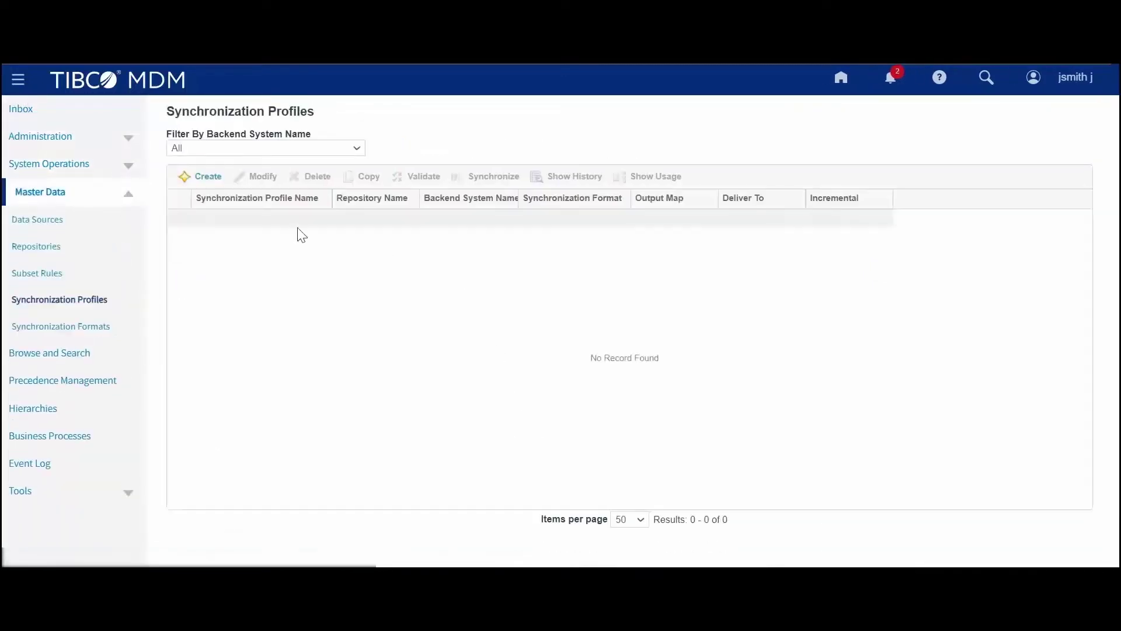
{"action": "left_click", "coordinate": [212, 177]}
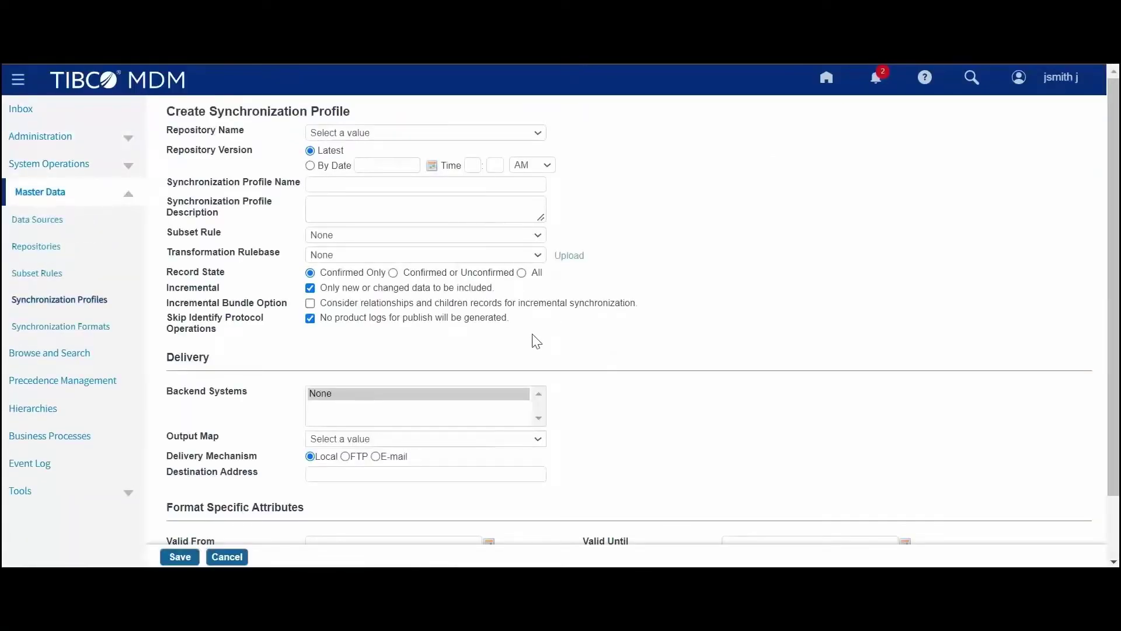
{"action": "scroll", "coordinate": [531, 339], "scroll_direction": "down", "scroll_amount": 1}
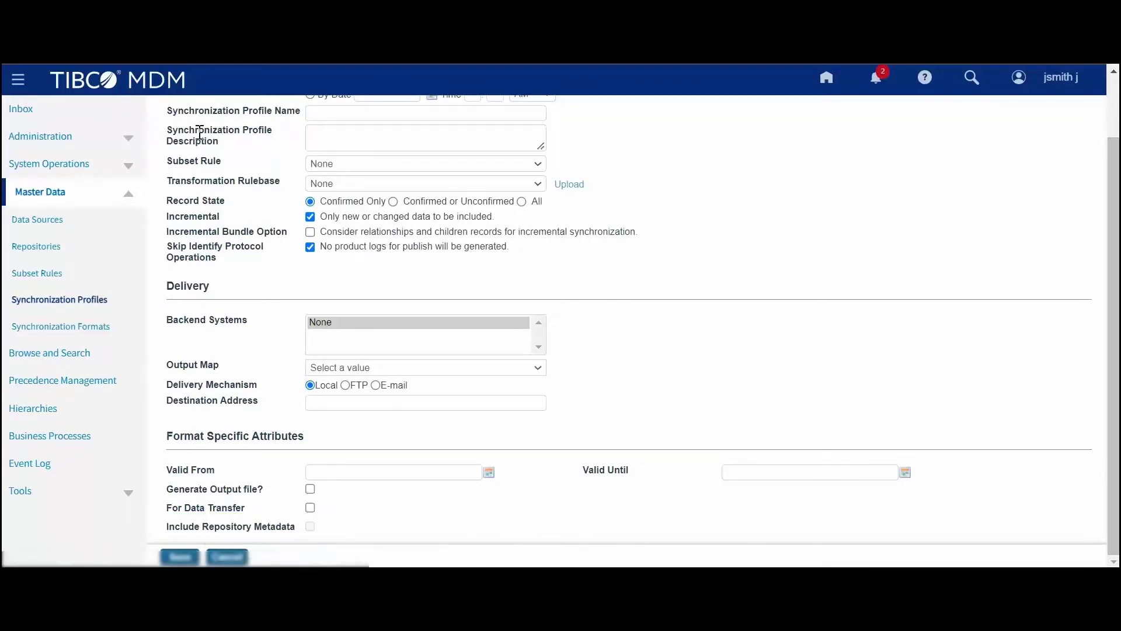
Open the Data Transfer Import page from System Operations and highlight its title
{"action": "left_click", "coordinate": [99, 168]}
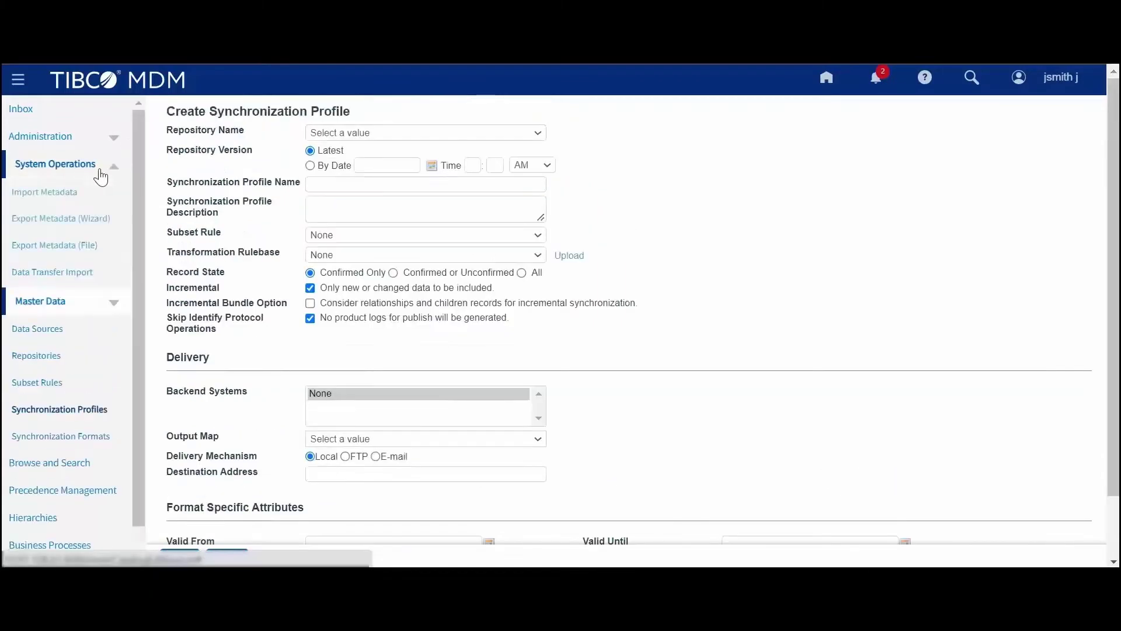
{"action": "left_click", "coordinate": [77, 279]}
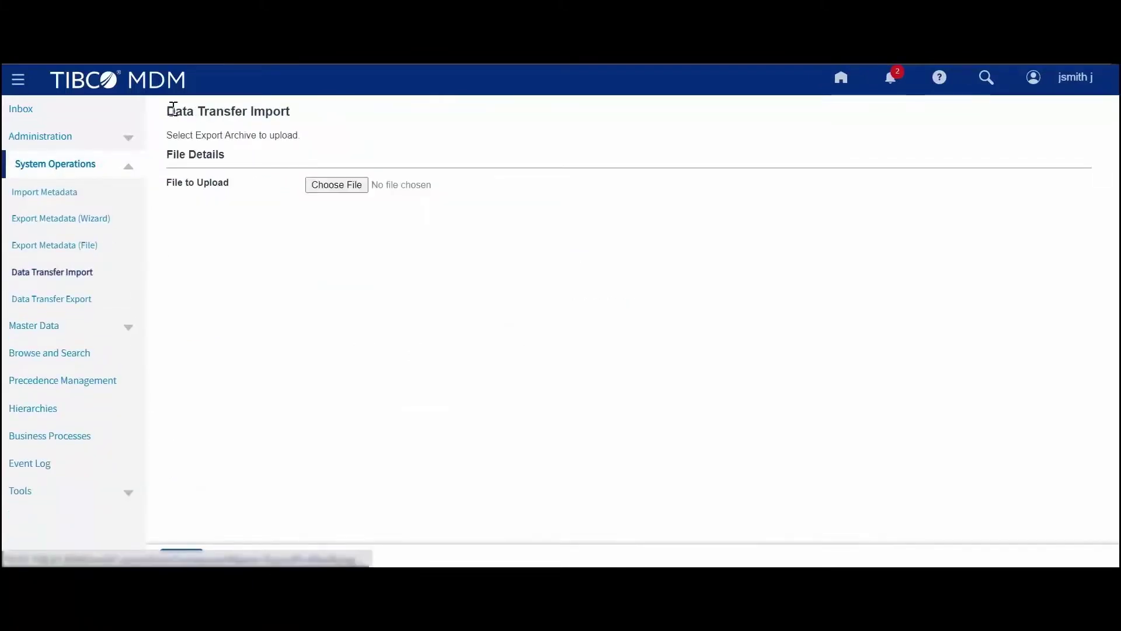
{"action": "left_click_drag", "start_coordinate": [173, 109], "coordinate": [338, 120]}
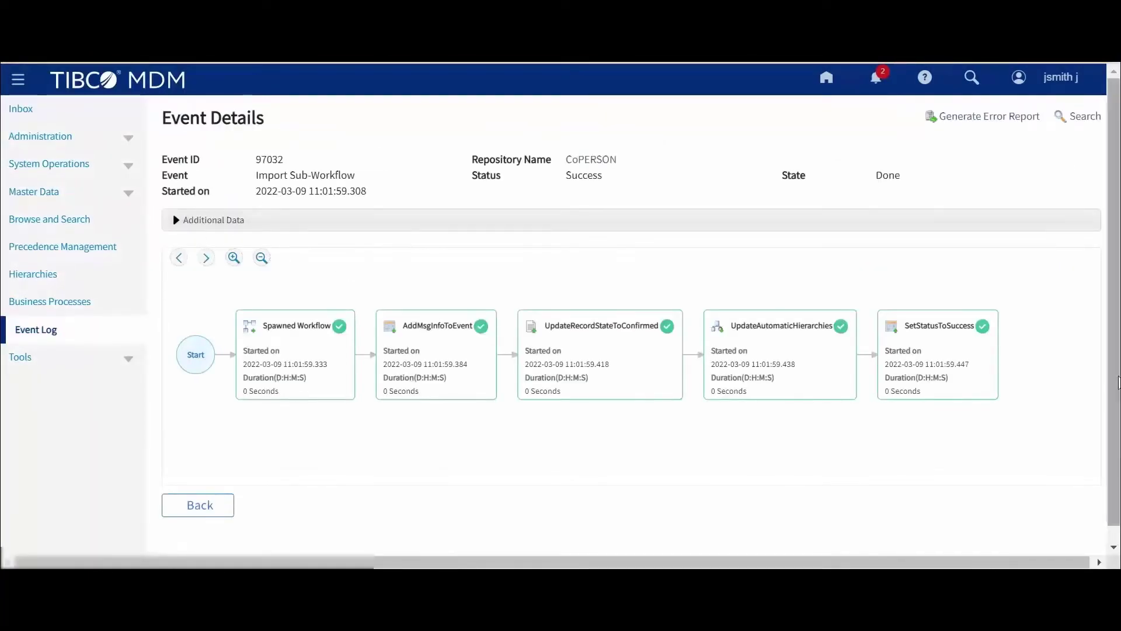
Expand and collapse Additional Data for event 97032, then open the Spawned Workflow activity details
{"action": "left_click", "coordinate": [174, 221]}
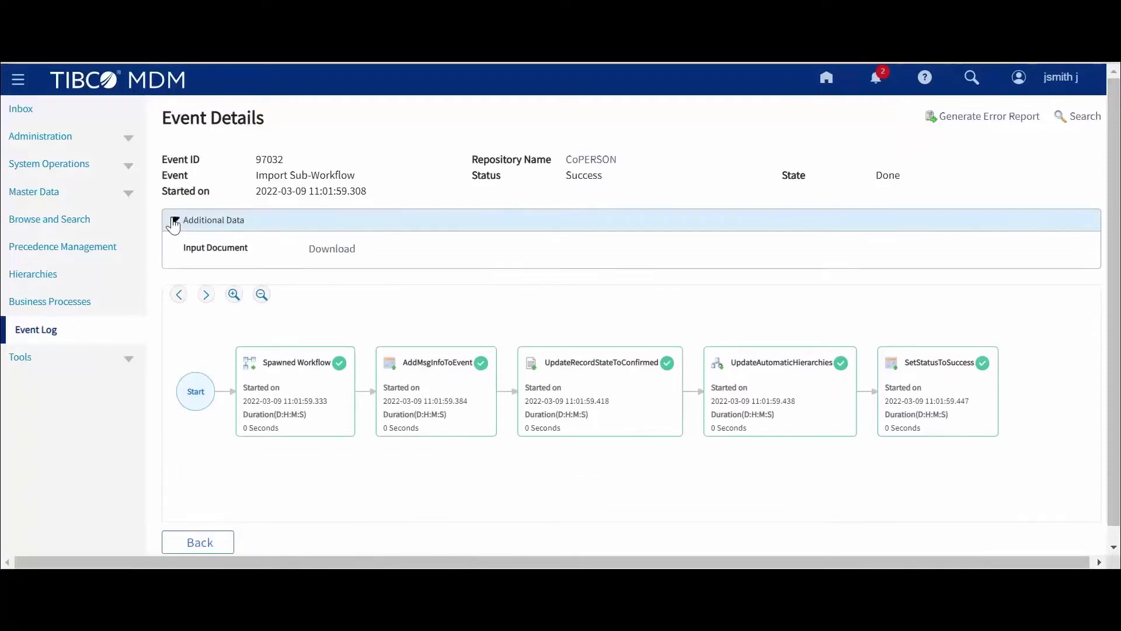
{"action": "left_click", "coordinate": [174, 222]}
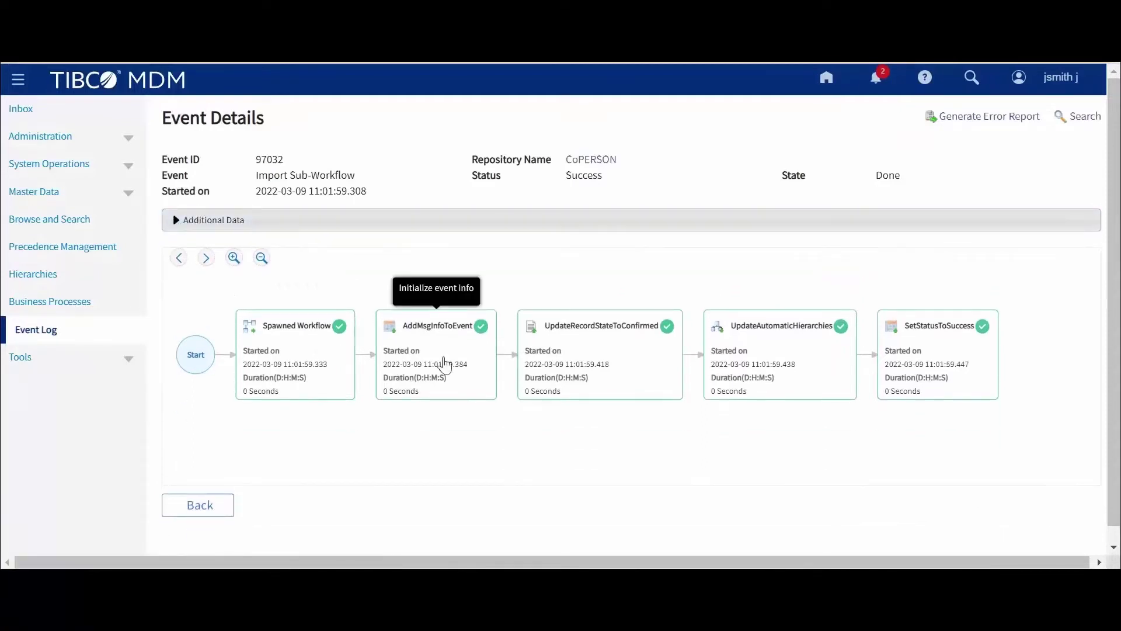
{"action": "left_click", "coordinate": [317, 381]}
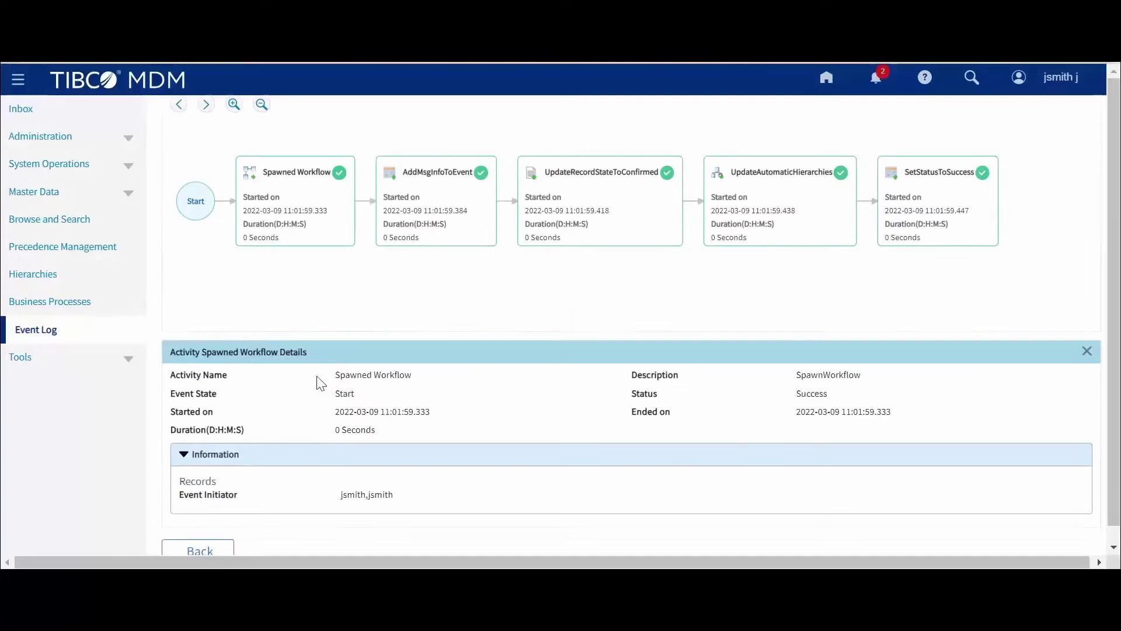
{"action": "scroll", "coordinate": [317, 358], "scroll_direction": "up", "scroll_amount": 3}
{"action": "scroll", "coordinate": [295, 345], "scroll_direction": "down", "scroll_amount": 3}
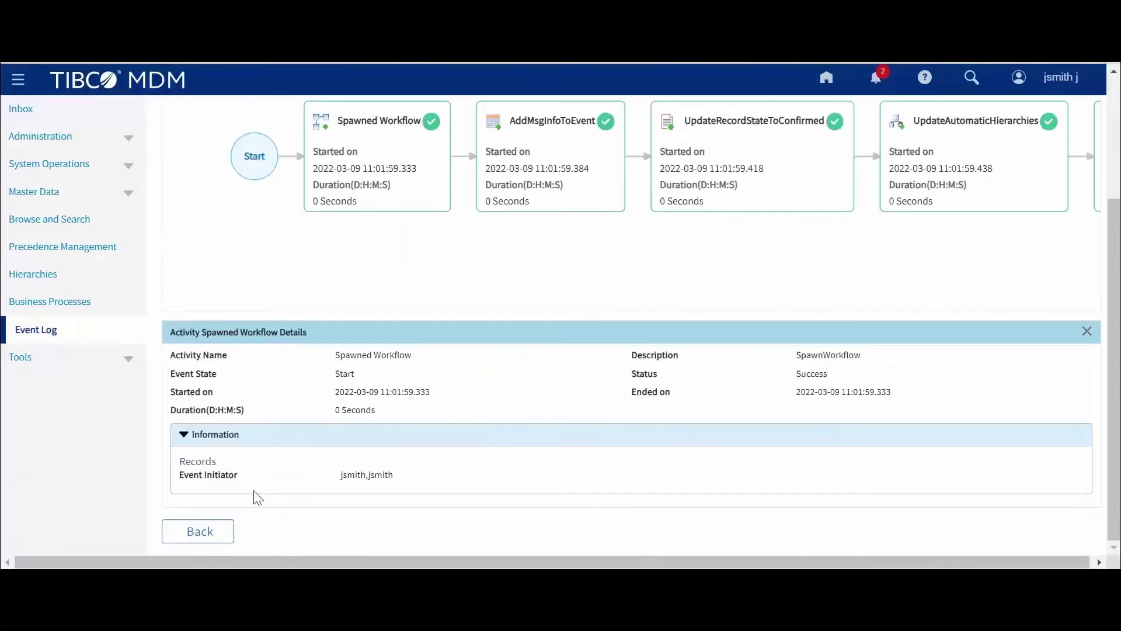
{"action": "scroll", "coordinate": [258, 497], "scroll_direction": "up", "scroll_amount": 3}
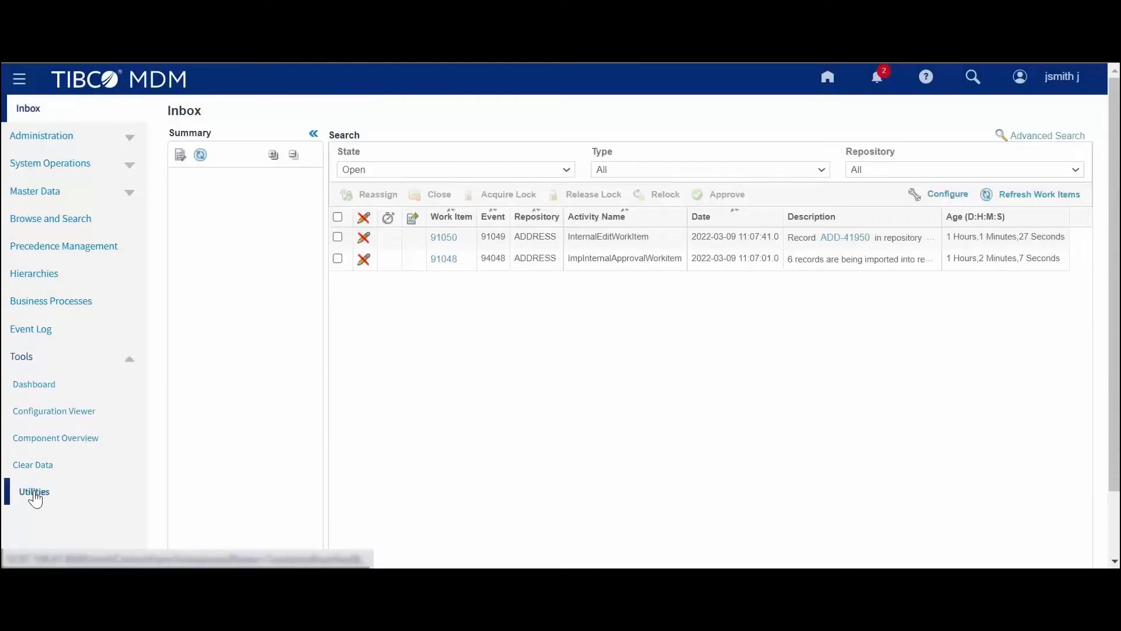
Pick Data Cleanup from the Select Utility list on the Tools > Utilities page
{"action": "left_click", "coordinate": [34, 493]}
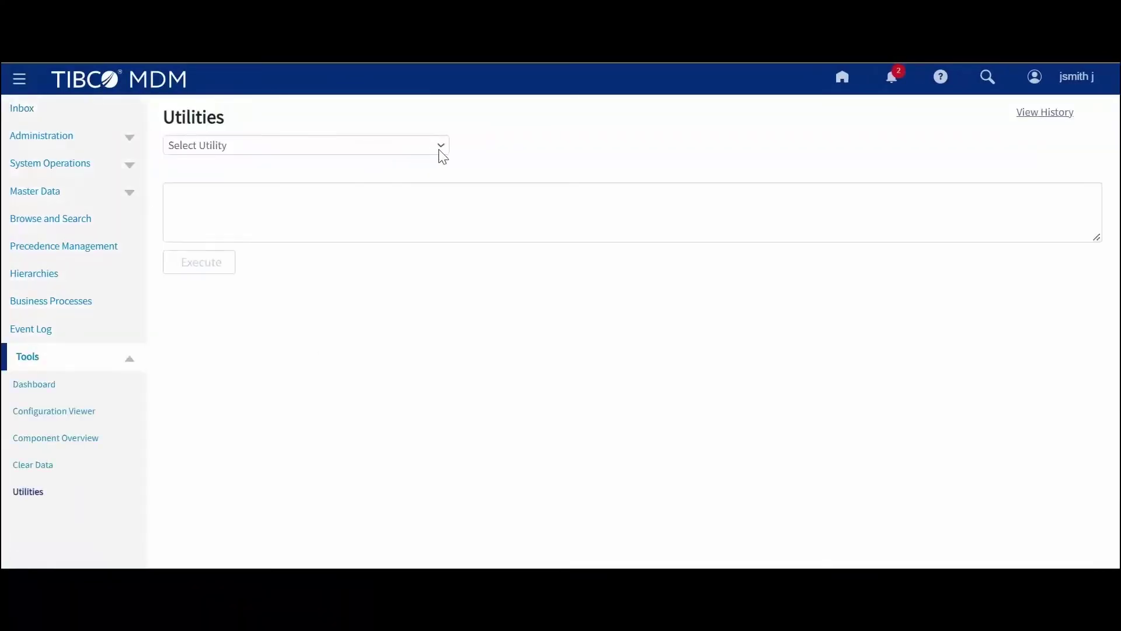
{"action": "left_click", "coordinate": [440, 149]}
{"action": "left_click", "coordinate": [303, 179]}
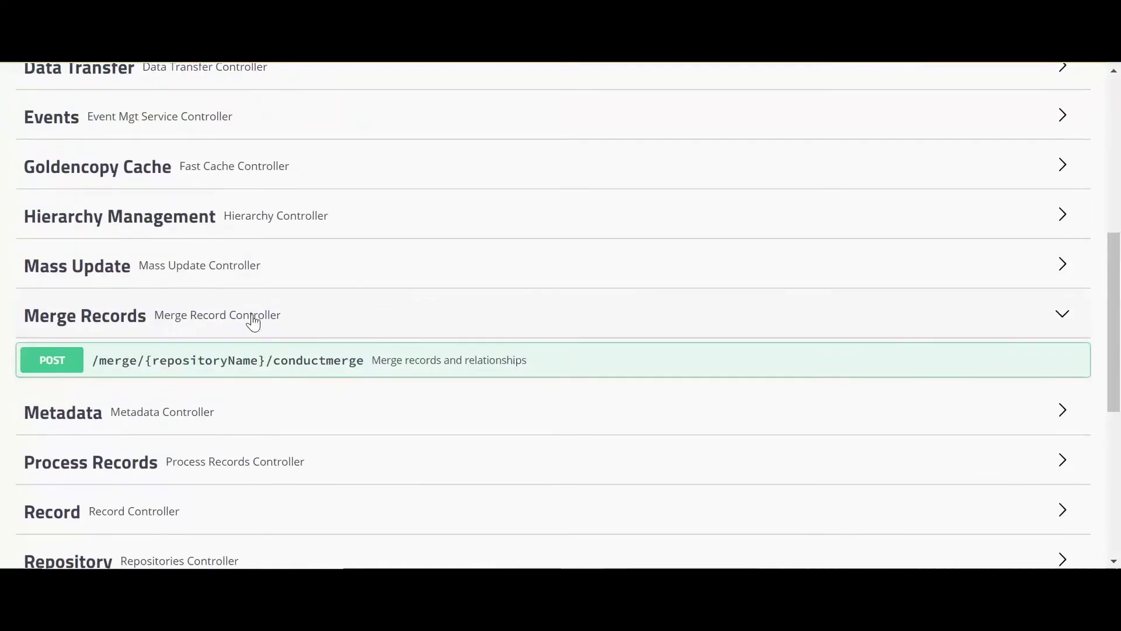
{"action": "scroll", "coordinate": [253, 322], "scroll_direction": "down", "scroll_amount": 2}
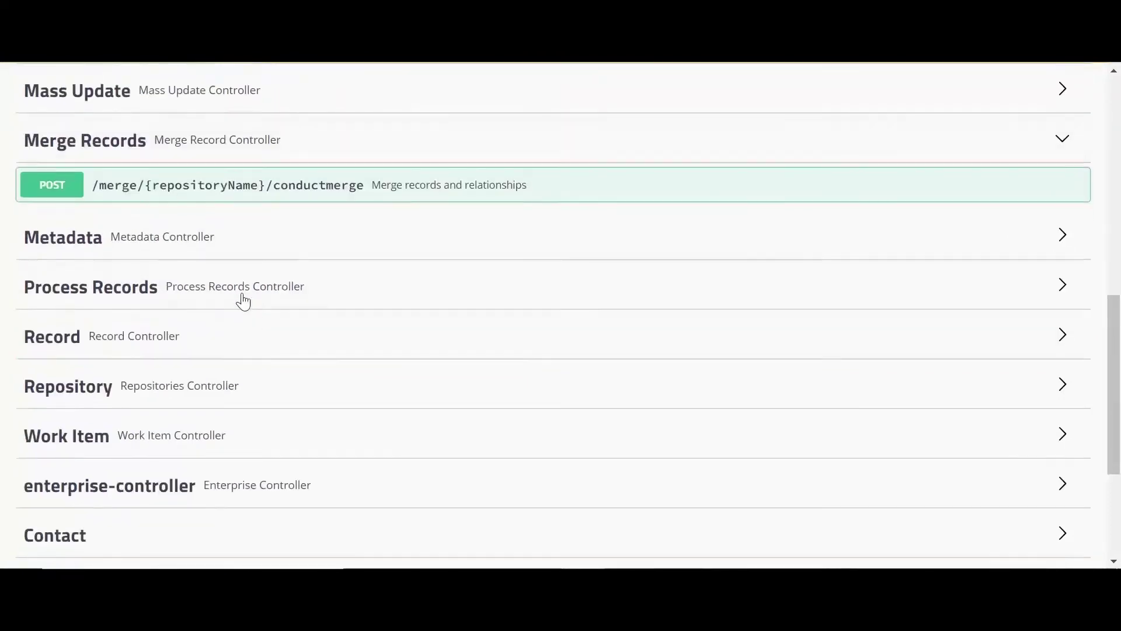
Expand the Process Records, Record, Metadata and Content Download endpoint lists, collapsing Record and Metadata afterwards
{"action": "left_click", "coordinate": [234, 295]}
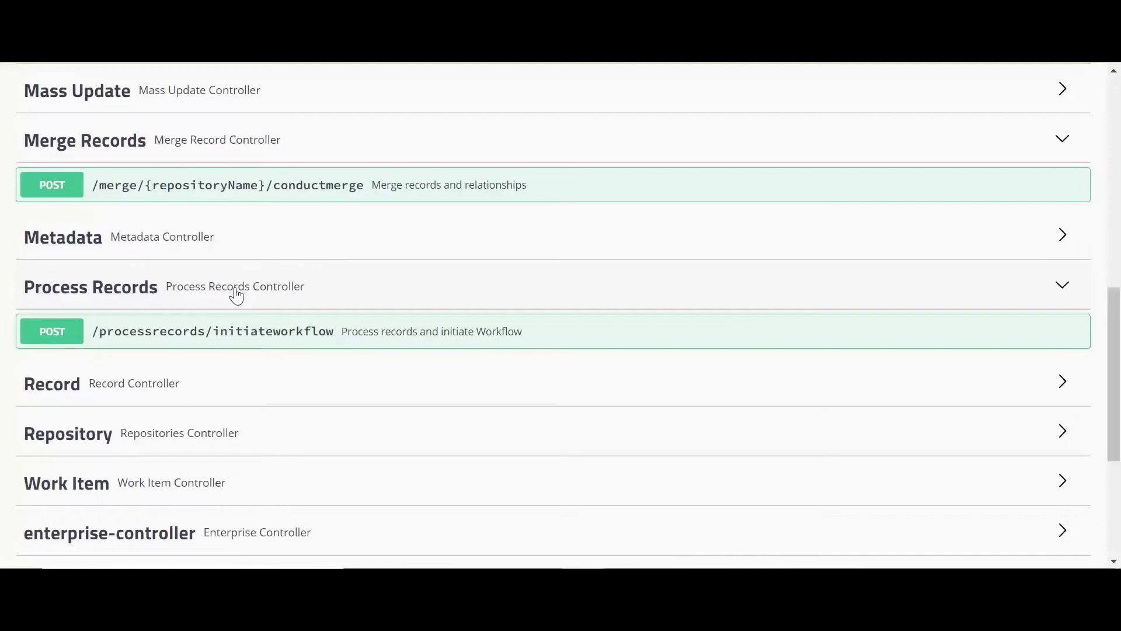
{"action": "scroll", "coordinate": [235, 295], "scroll_direction": "down", "scroll_amount": 1}
{"action": "left_click", "coordinate": [220, 298]}
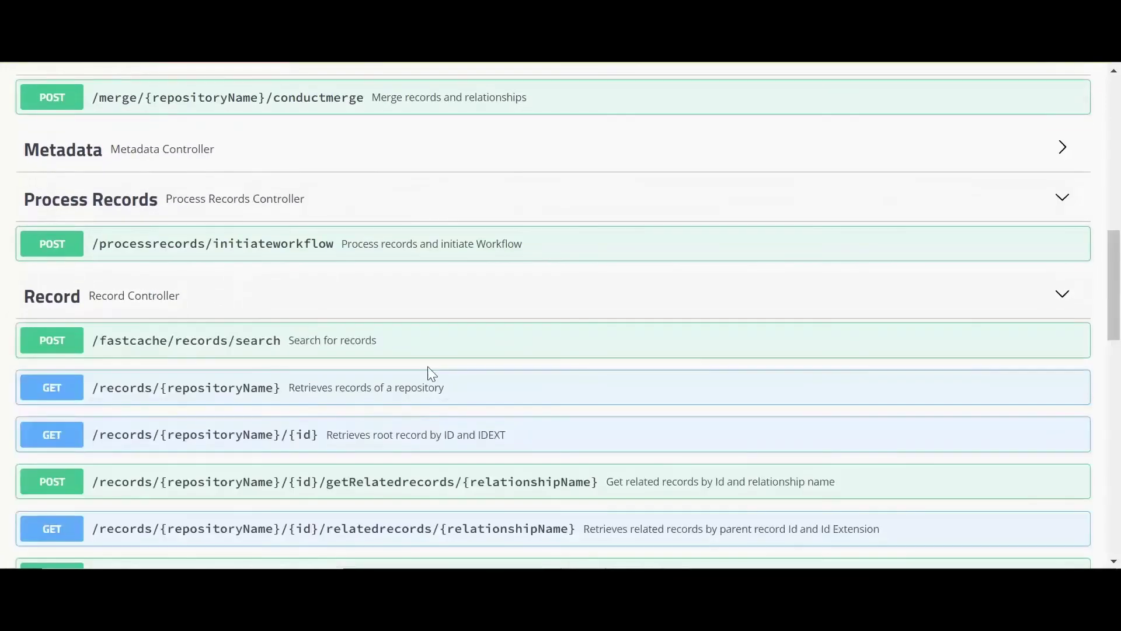
{"action": "scroll", "coordinate": [428, 367], "scroll_direction": "down", "scroll_amount": 2}
{"action": "scroll", "coordinate": [428, 367], "scroll_direction": "down", "scroll_amount": 4}
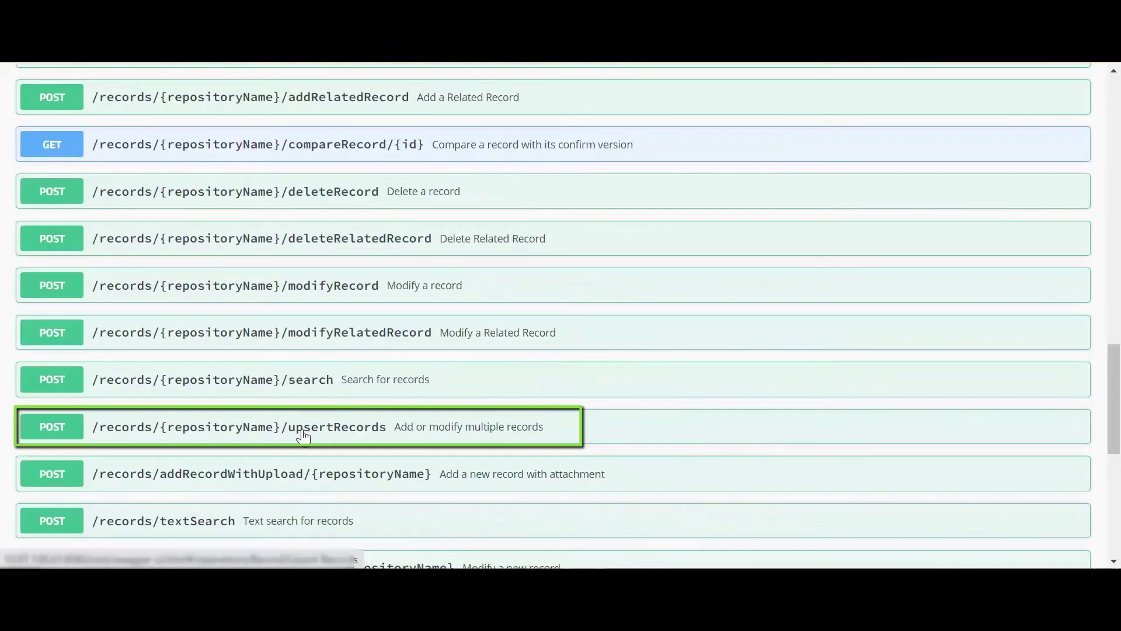
{"action": "scroll", "coordinate": [300, 432], "scroll_direction": "up", "scroll_amount": 4}
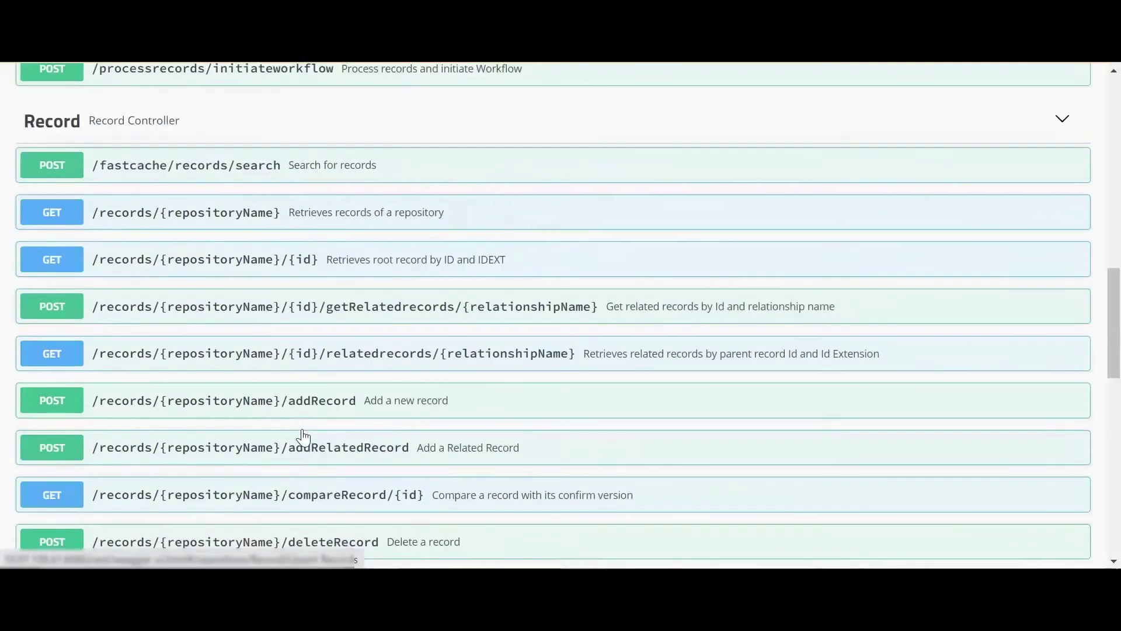
{"action": "left_click", "coordinate": [52, 248]}
{"action": "left_click", "coordinate": [180, 154]}
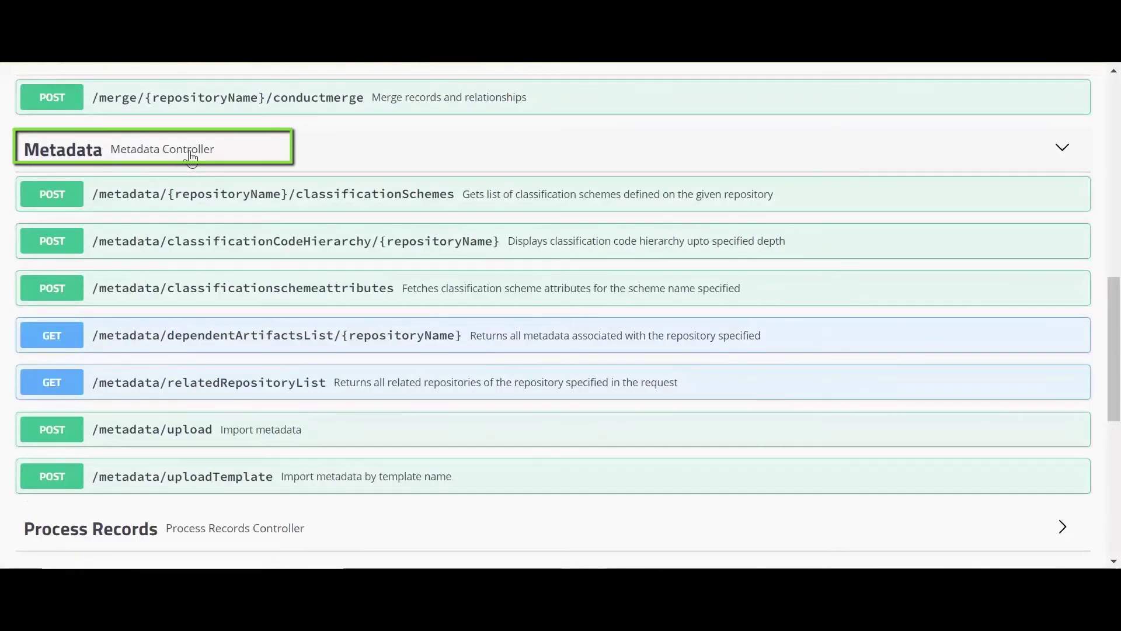
{"action": "left_click", "coordinate": [190, 155]}
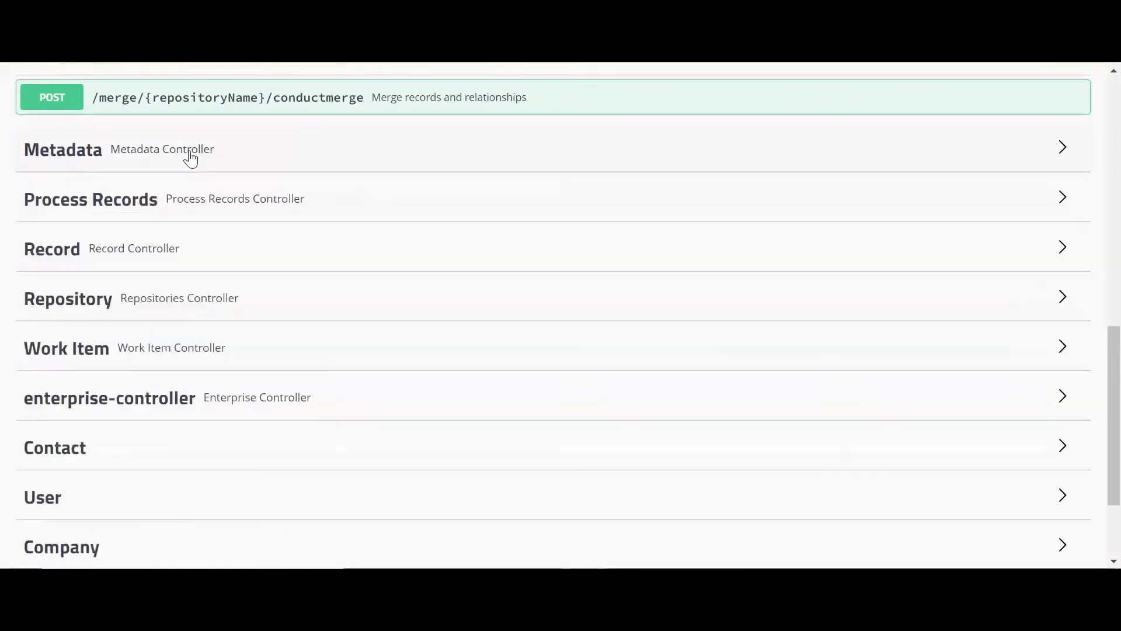
{"action": "scroll", "coordinate": [183, 167], "scroll_direction": "up", "scroll_amount": 10}
{"action": "left_click", "coordinate": [176, 186]}
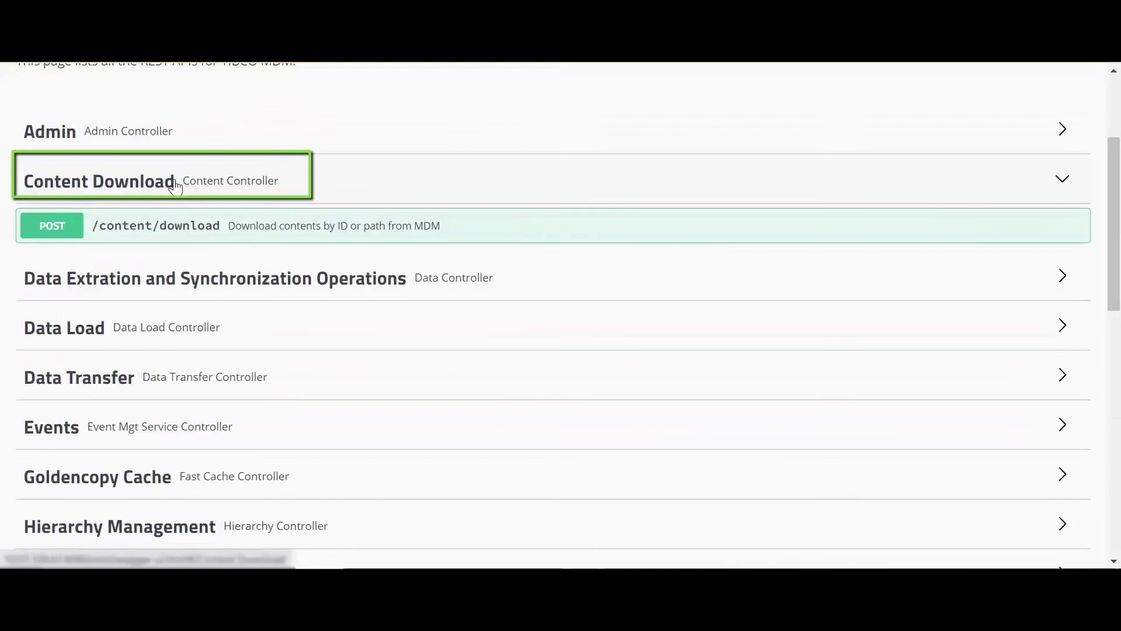